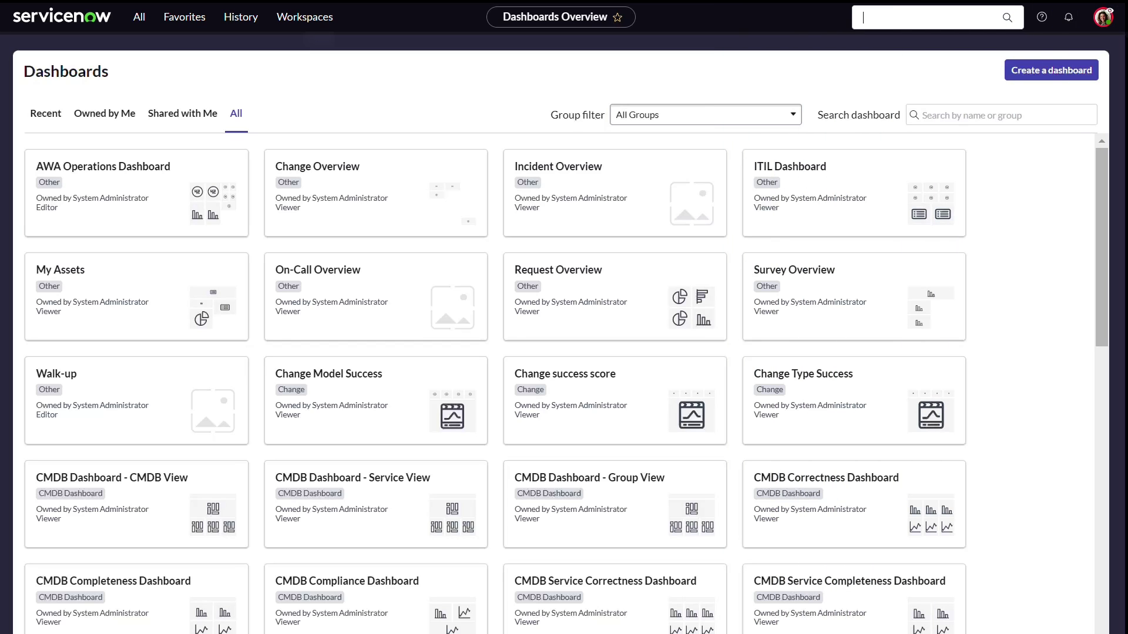
Step: Go to the Manager Workspace and open its Schedule page for the Deskside Support team
click(304, 16)
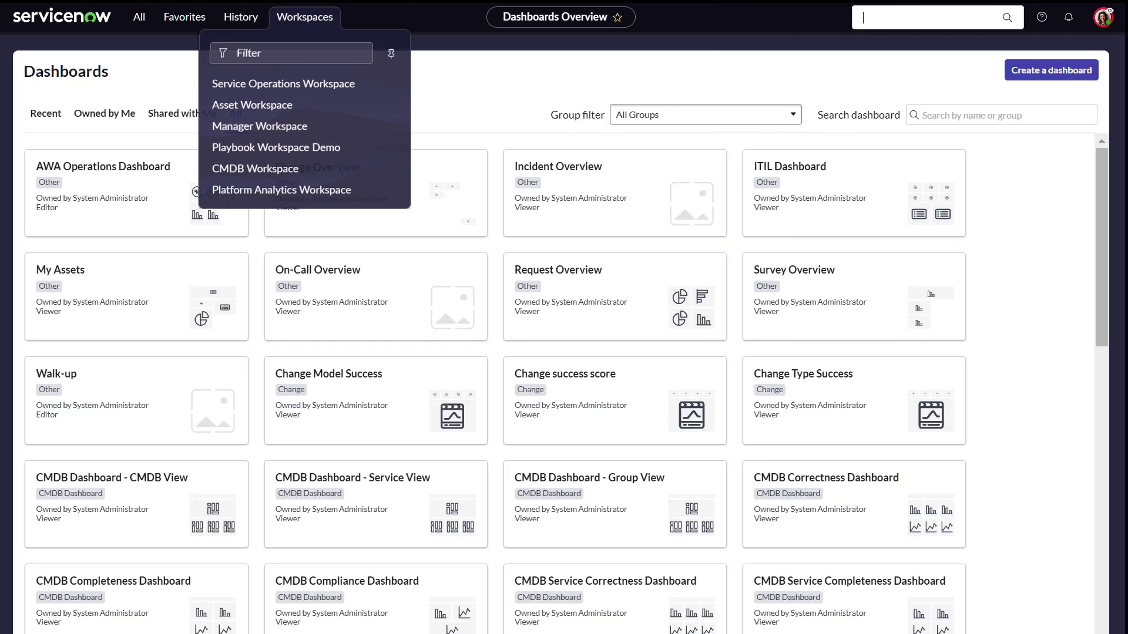
click(273, 126)
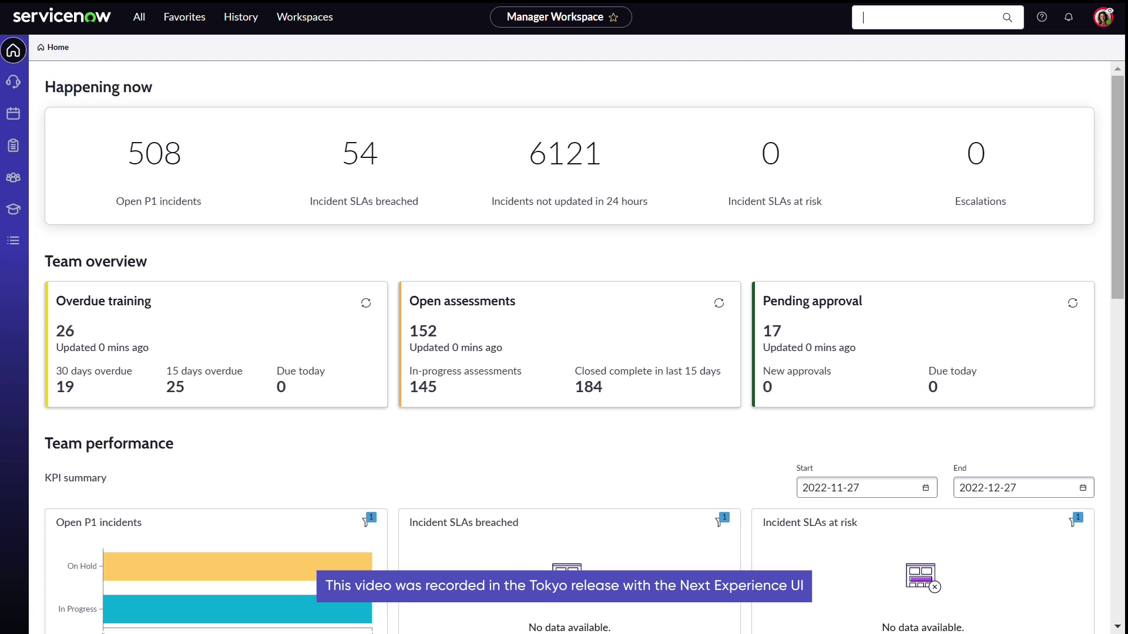
click(14, 115)
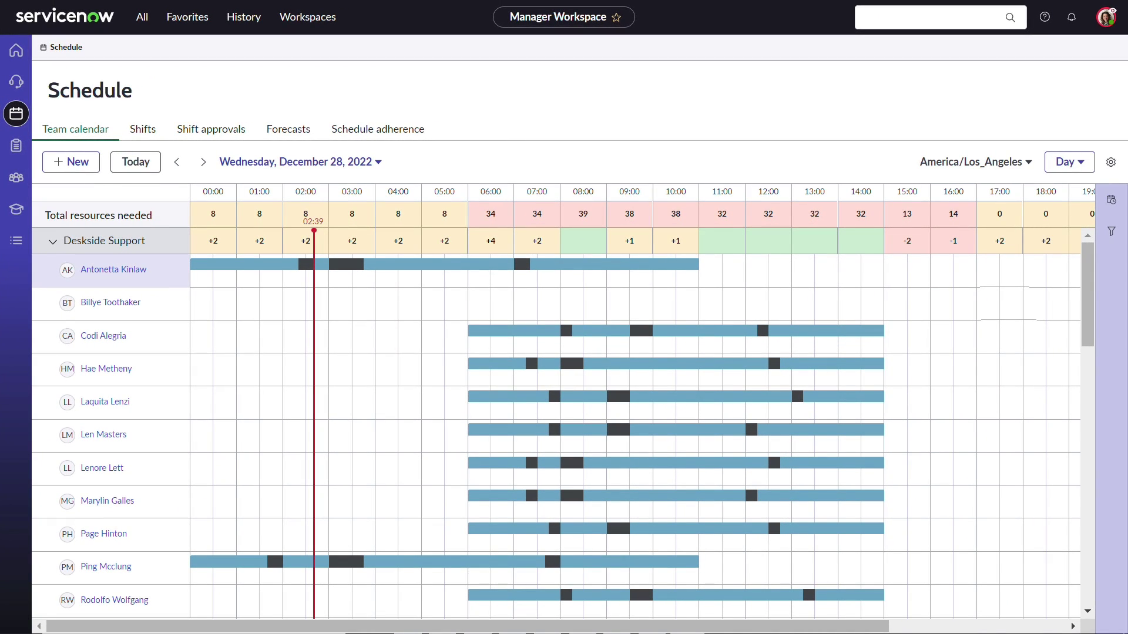
Step: Show the team schedules panel to view the active shifts for December 25–31, 2022
mouse_move(1085, 308)
mouse_down()
mouse_move(1086, 358)
mouse_move(1086, 308)
mouse_up()
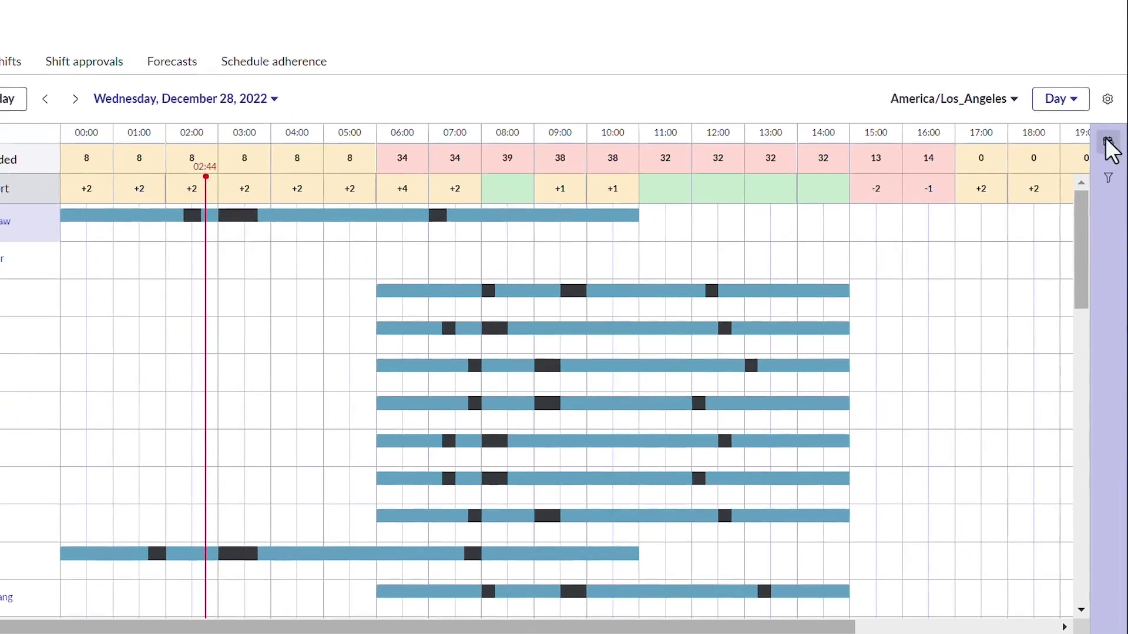
click(1112, 201)
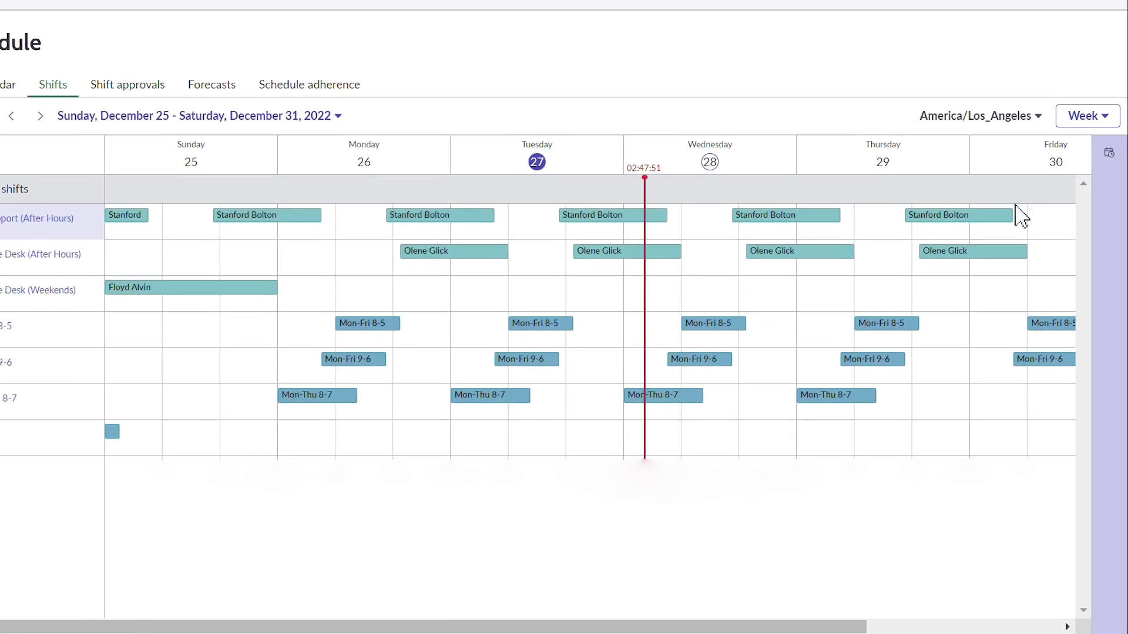
Step: Create a work shift named 'Tue-Fri; 7-17' running Tuesday, Wednesday, Thursday and Friday
click(1111, 192)
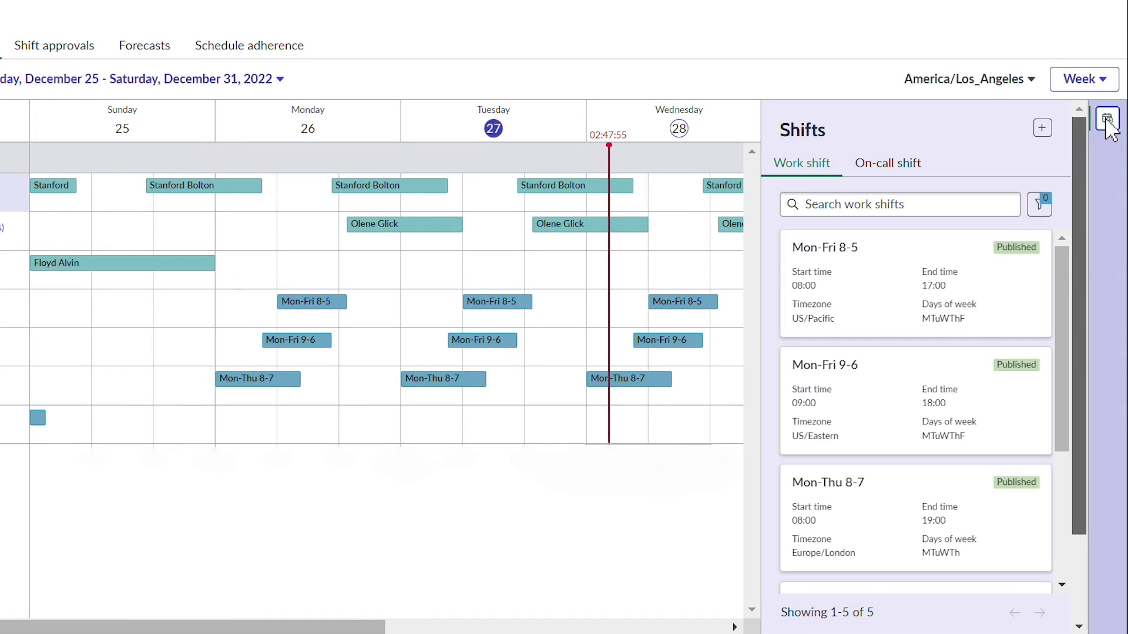
click(1041, 128)
click(1013, 149)
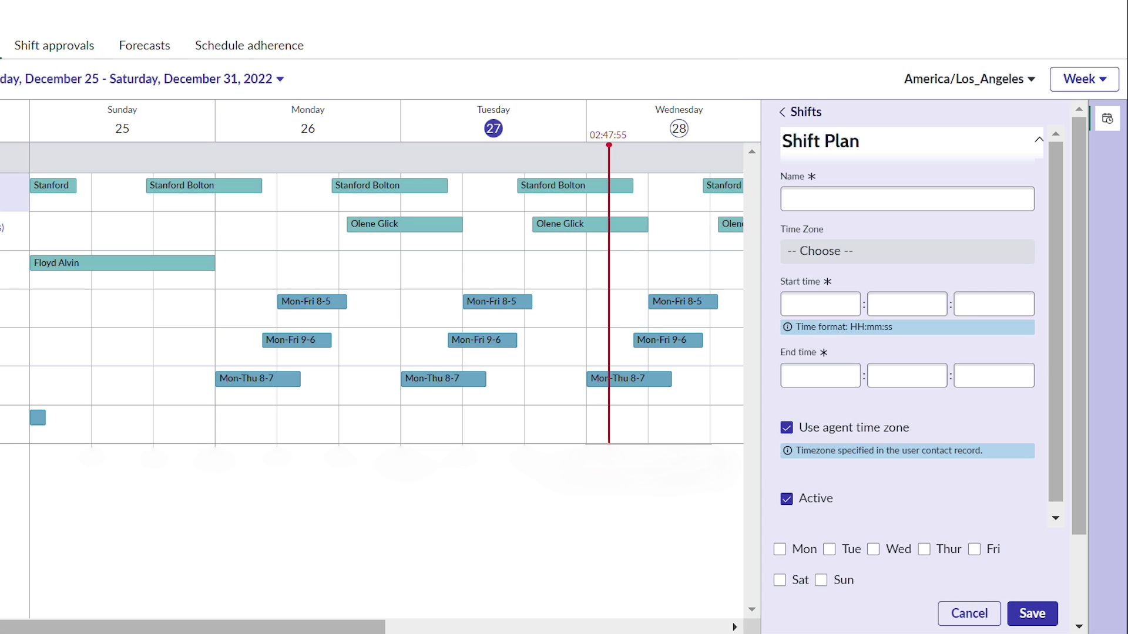
text(Tue-Fri; 7-17)
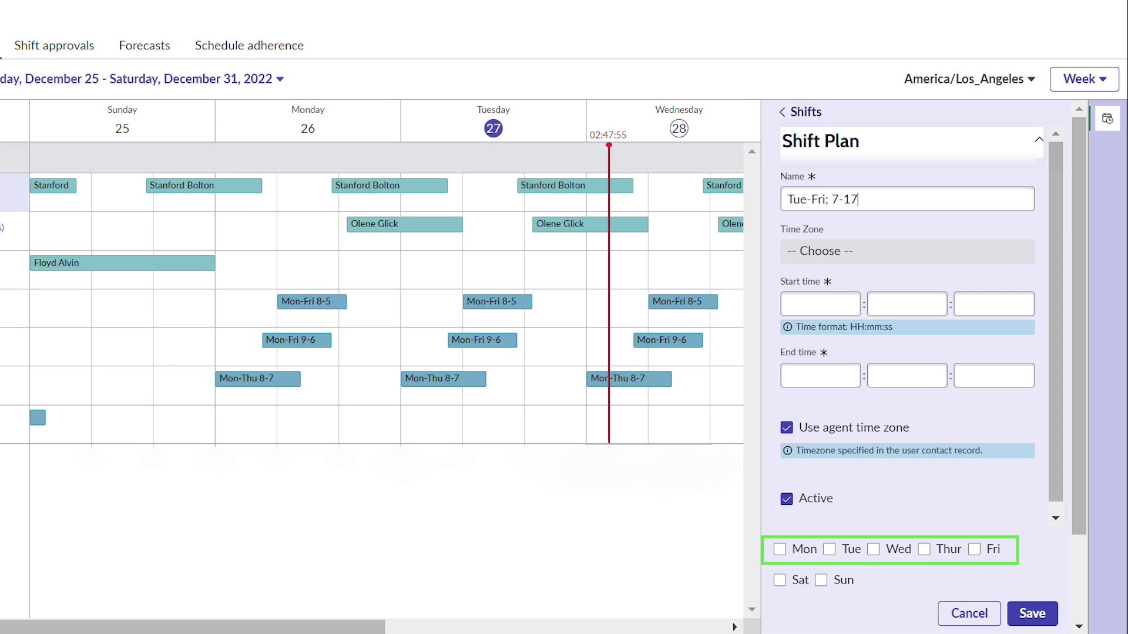
click(829, 550)
click(873, 549)
click(924, 549)
click(974, 549)
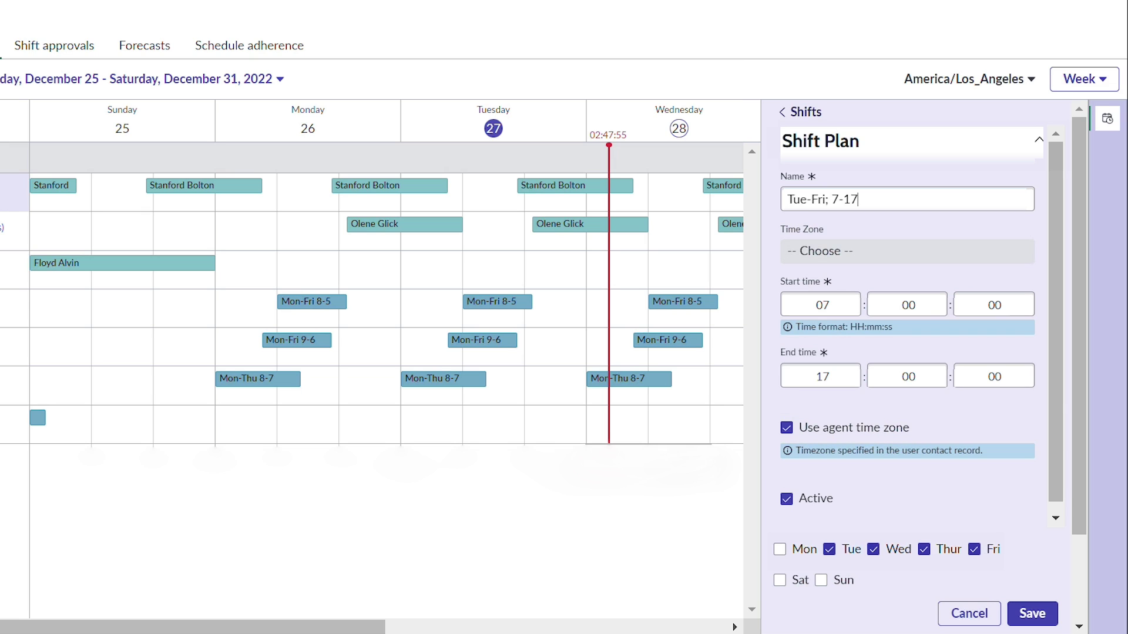
Step: Save the Tue-Fri; 7-17 shift and add a 30-minute 'Morning break' to it
click(1029, 612)
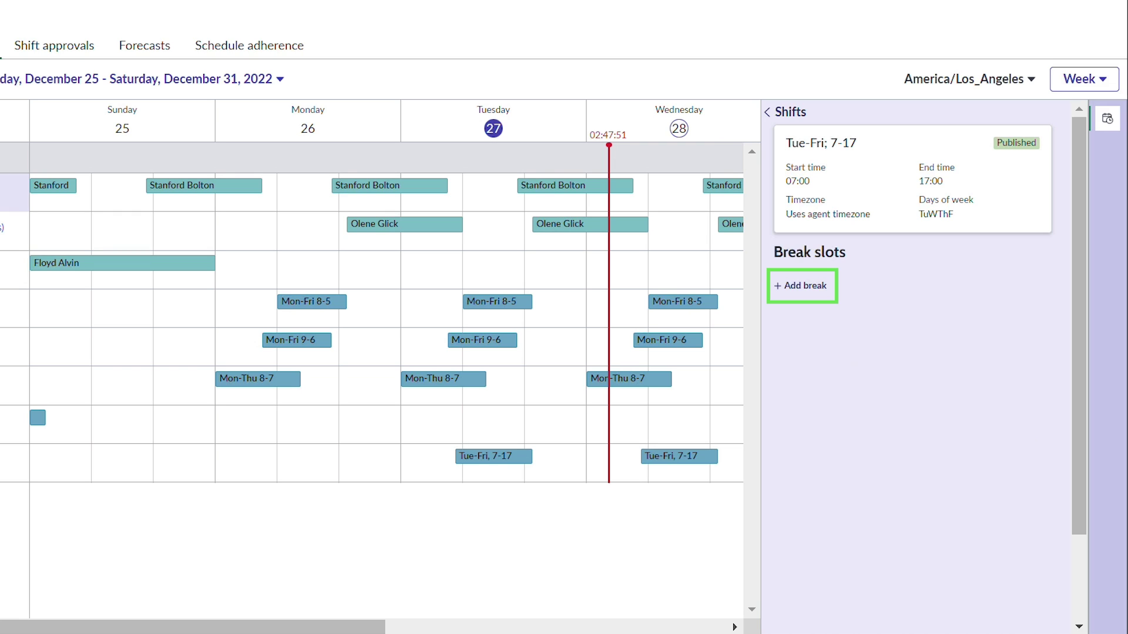
click(803, 286)
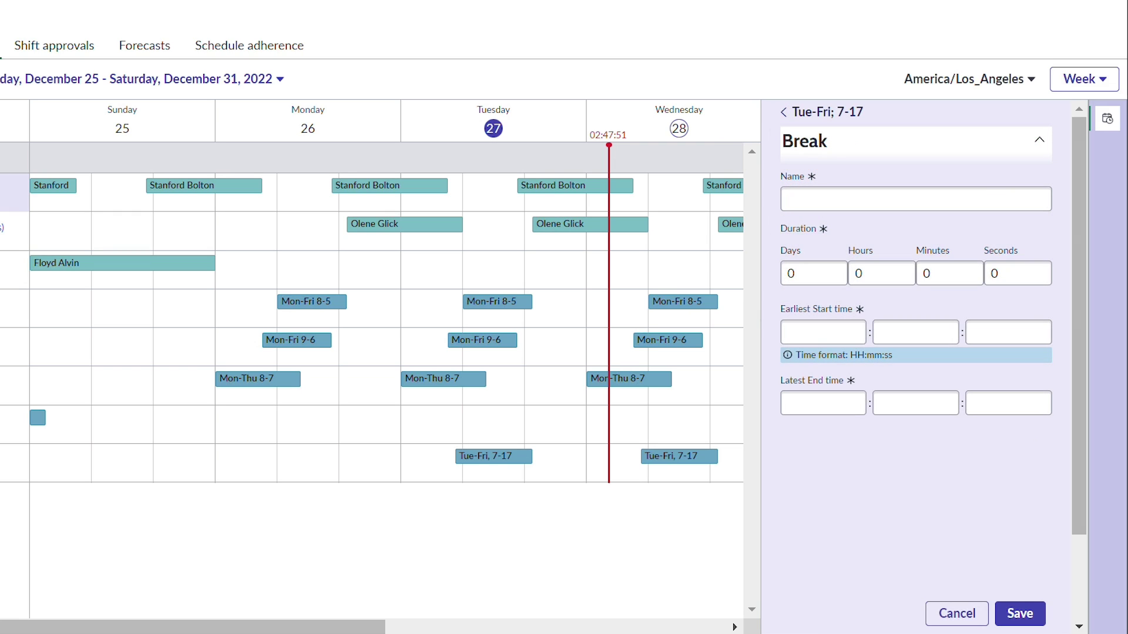
text(Morning break)
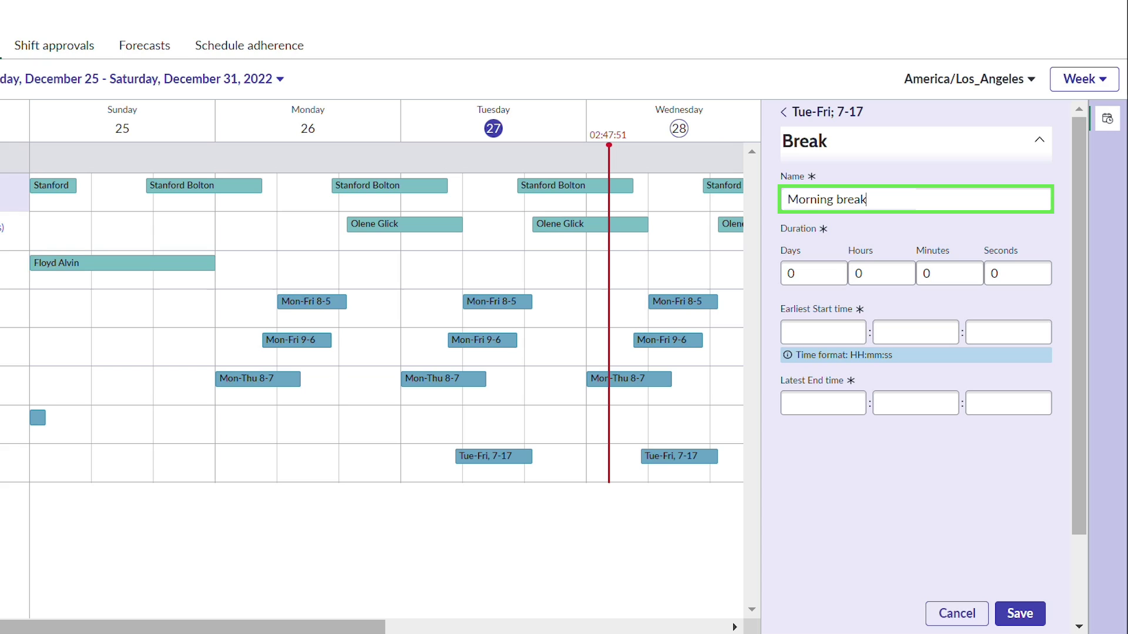
click(948, 273)
text(30)
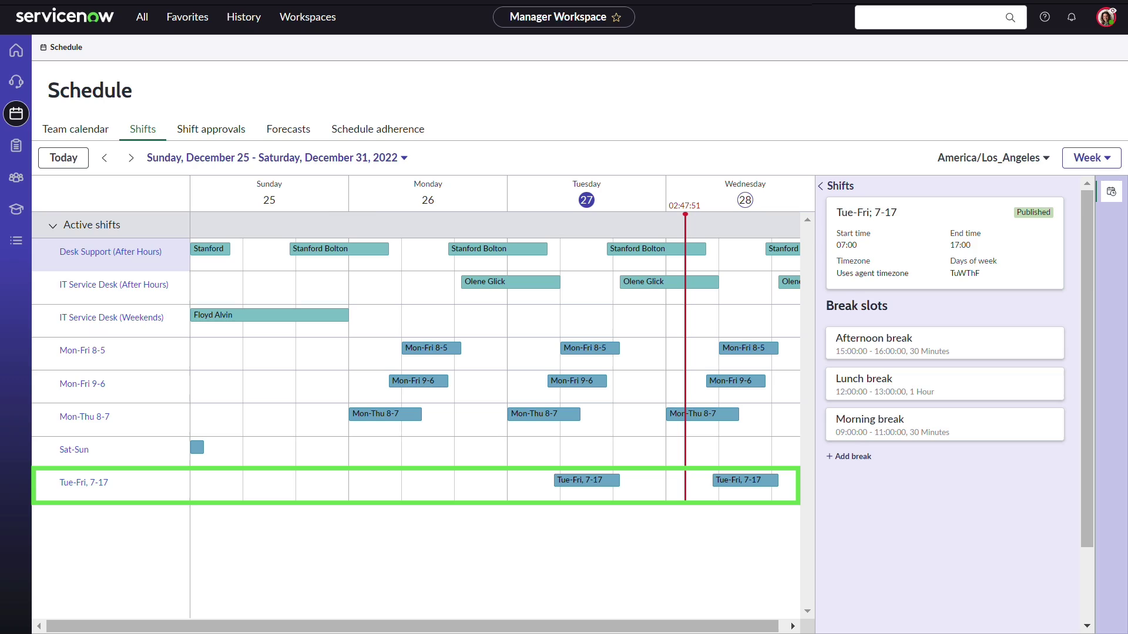
Step: From the team calendar, create and save a schedule named 'My team schedule February 2023'
click(88, 132)
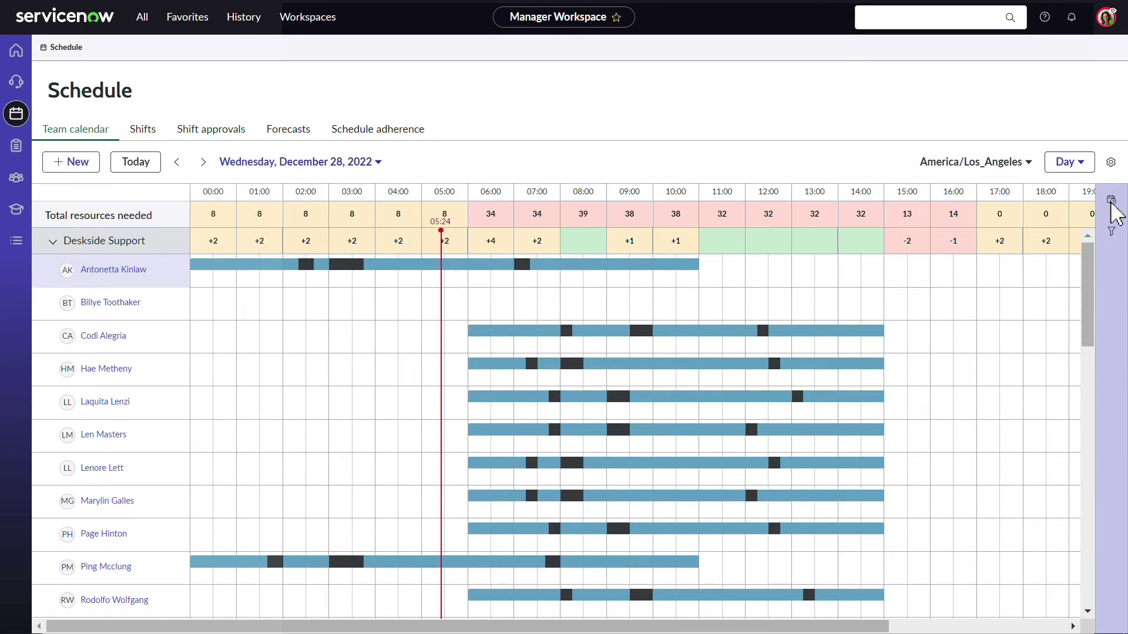
click(1112, 200)
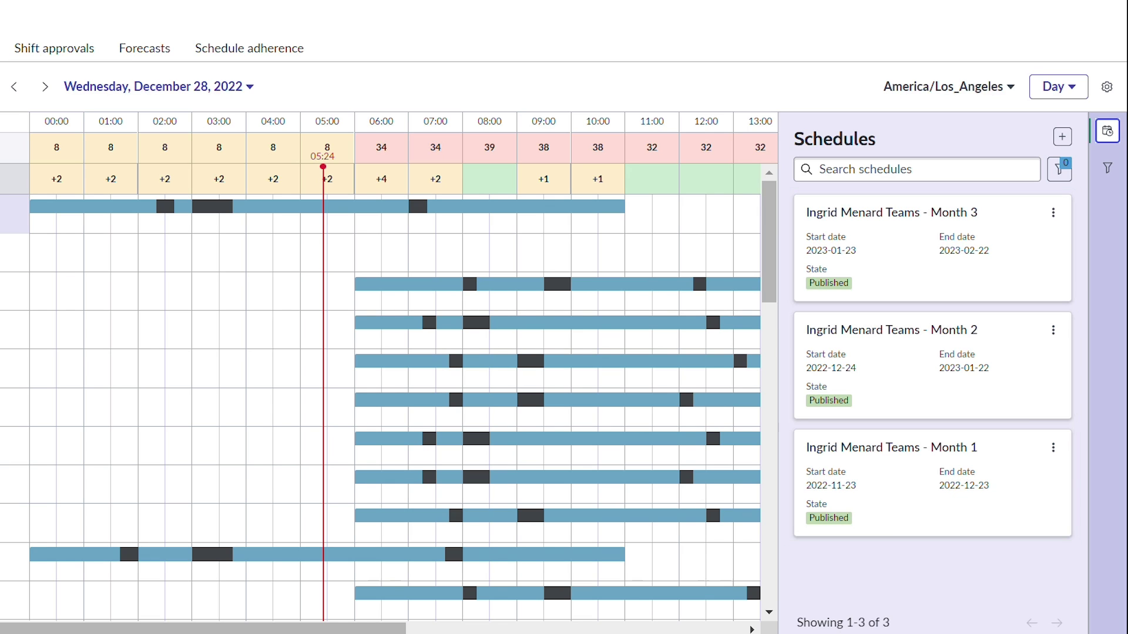
click(1062, 136)
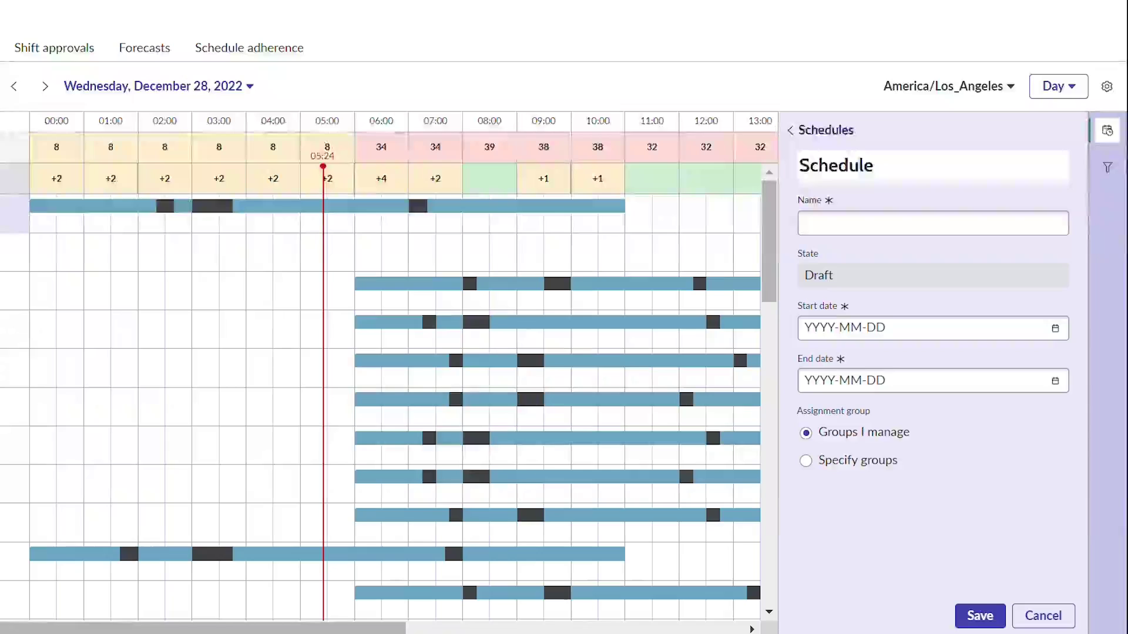
text(My team schedule February 2023)
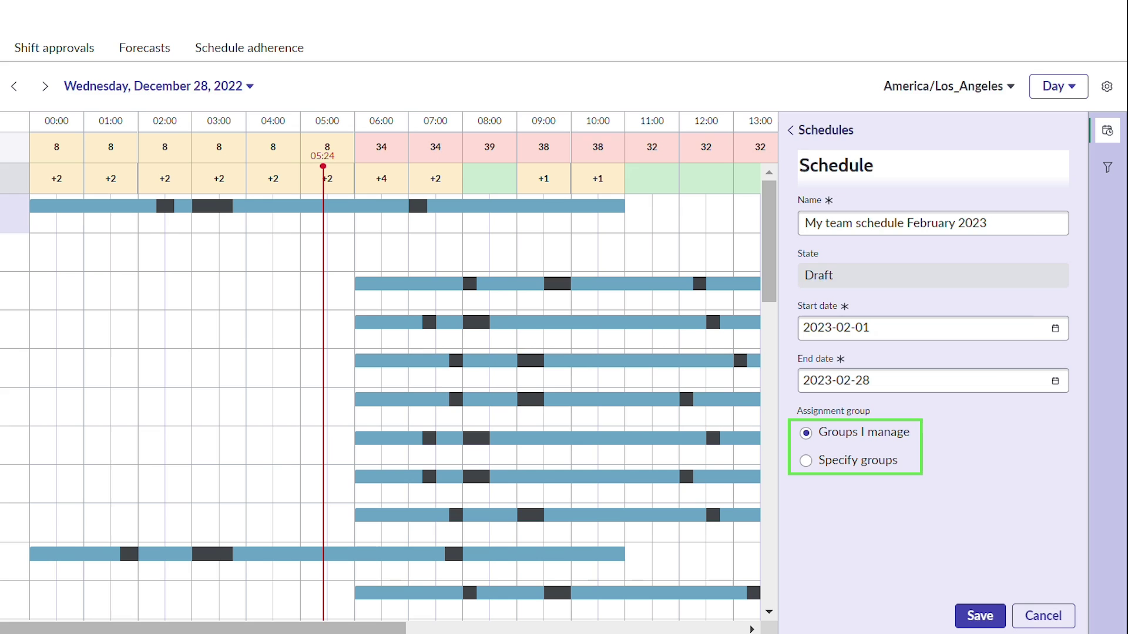
click(975, 613)
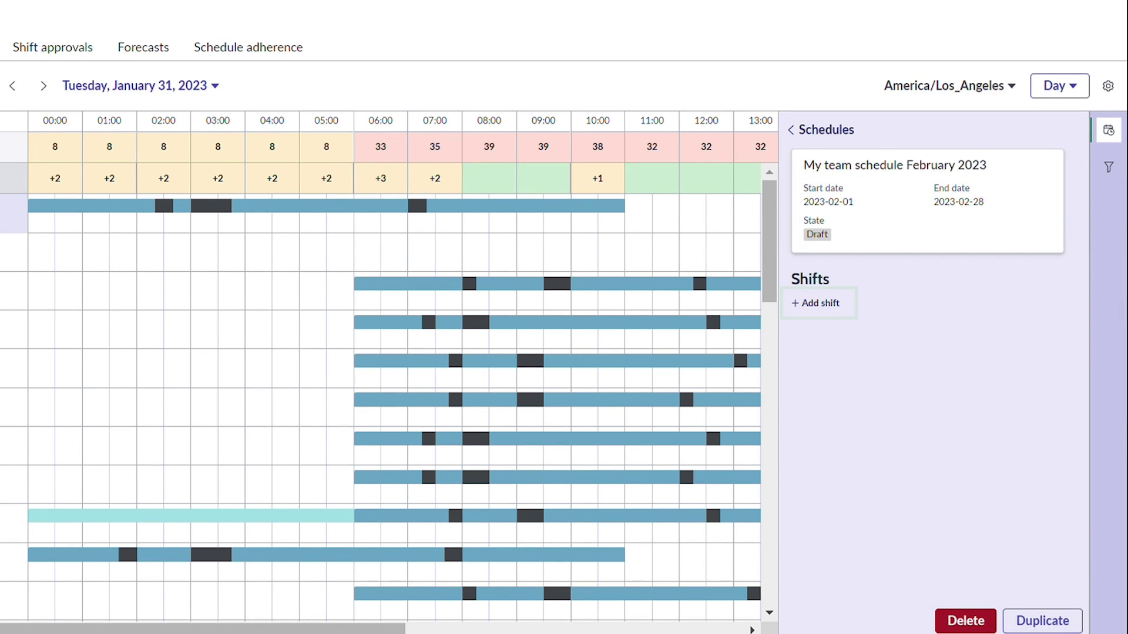
Step: Add the Tue-Fri; 7-17 shift to the February schedule with two assigned agents
click(818, 303)
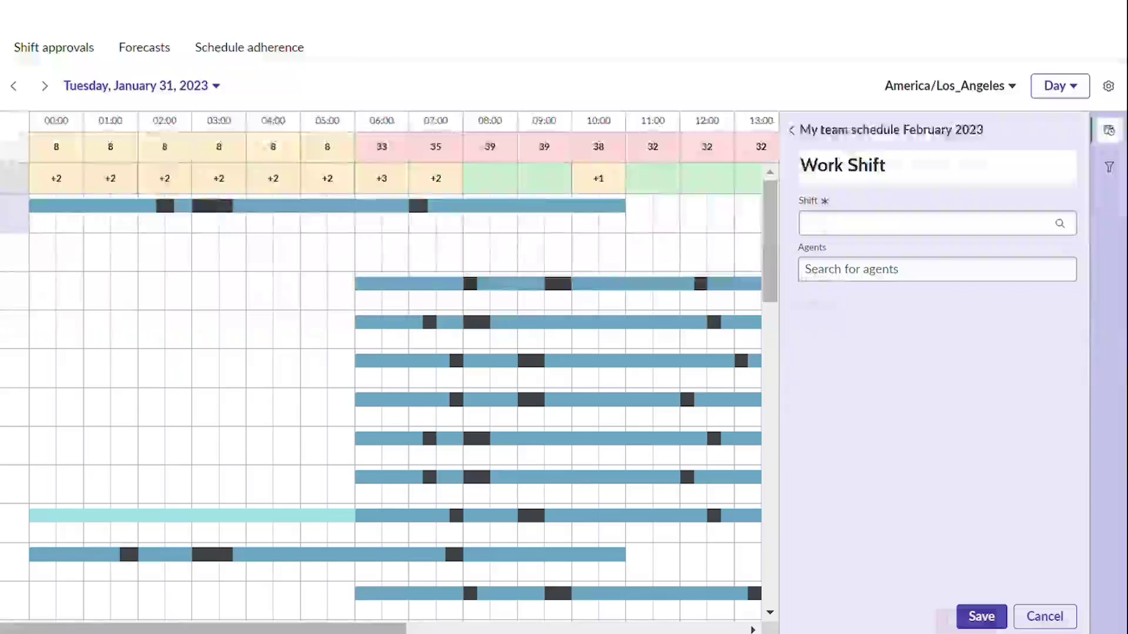
click(971, 222)
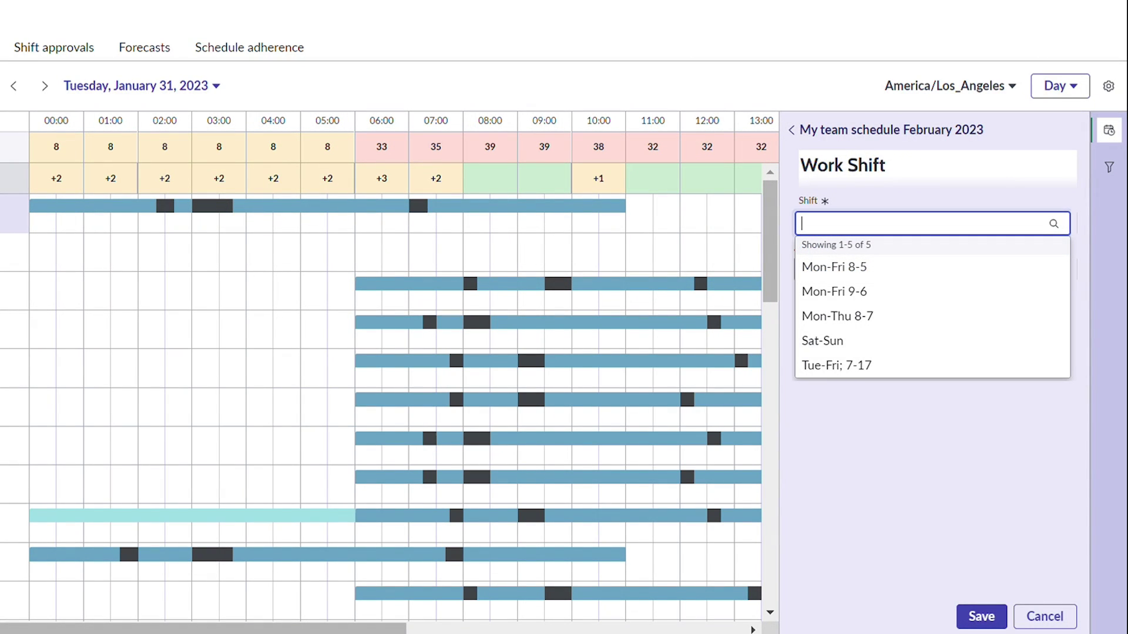
click(840, 365)
click(884, 270)
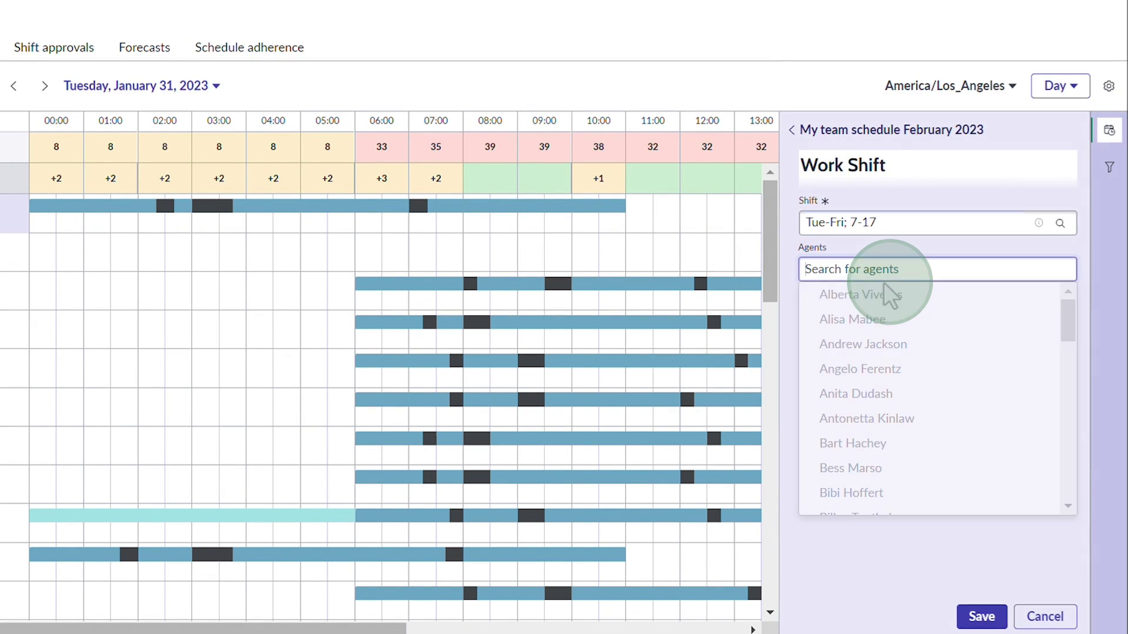
click(879, 294)
click(891, 280)
text(anto)
click(890, 294)
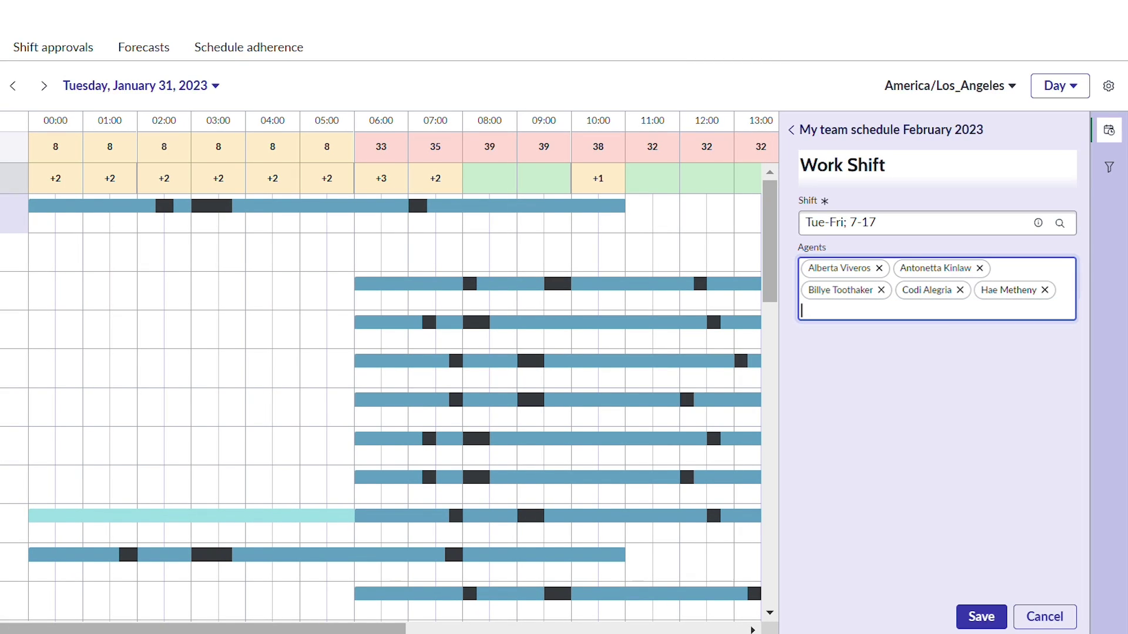
click(981, 616)
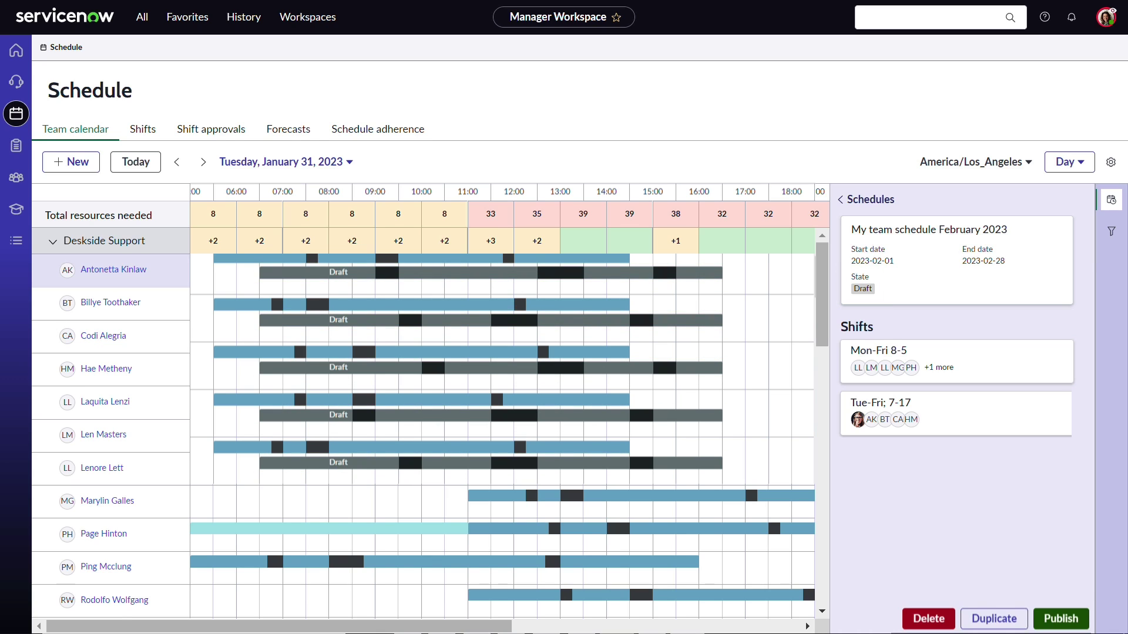
Step: Publish My team schedule February 2023
click(1061, 619)
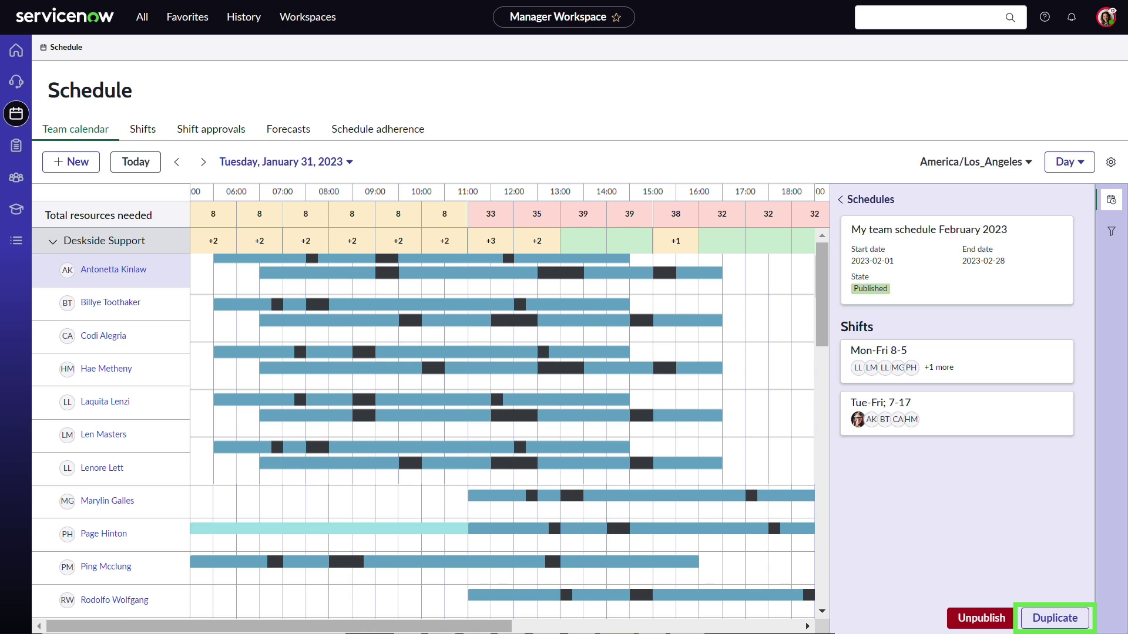
Step: Duplicate the February schedule, dropping the 'Copy of:' prefix and renaming it for March
click(1054, 617)
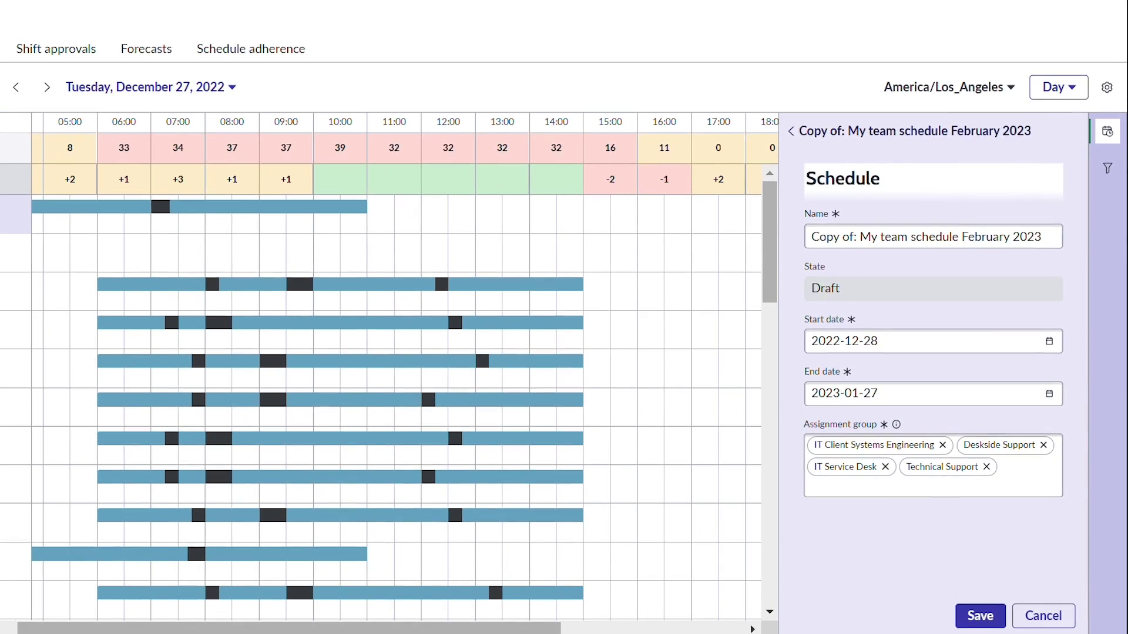
drag(896, 290, 850, 292)
key(BackSpace)
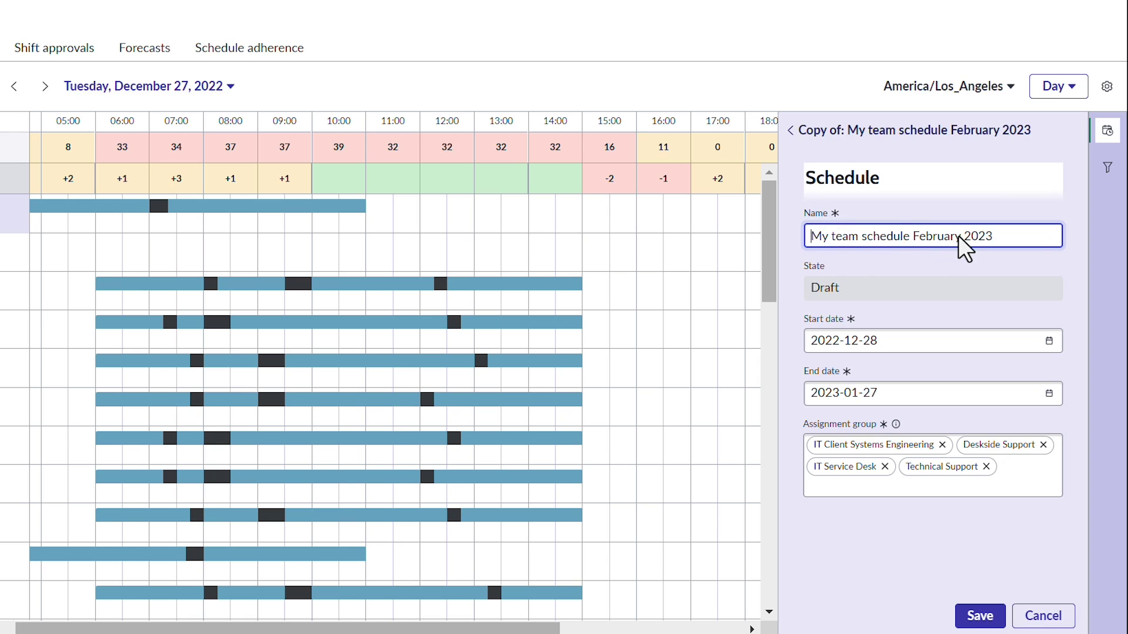
text(March)
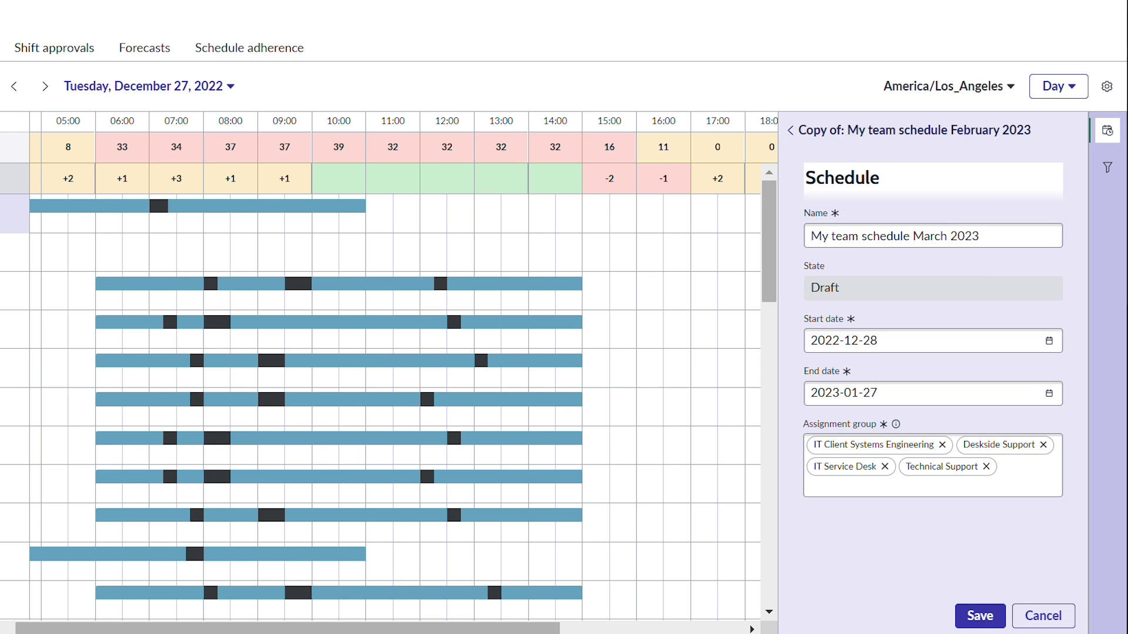